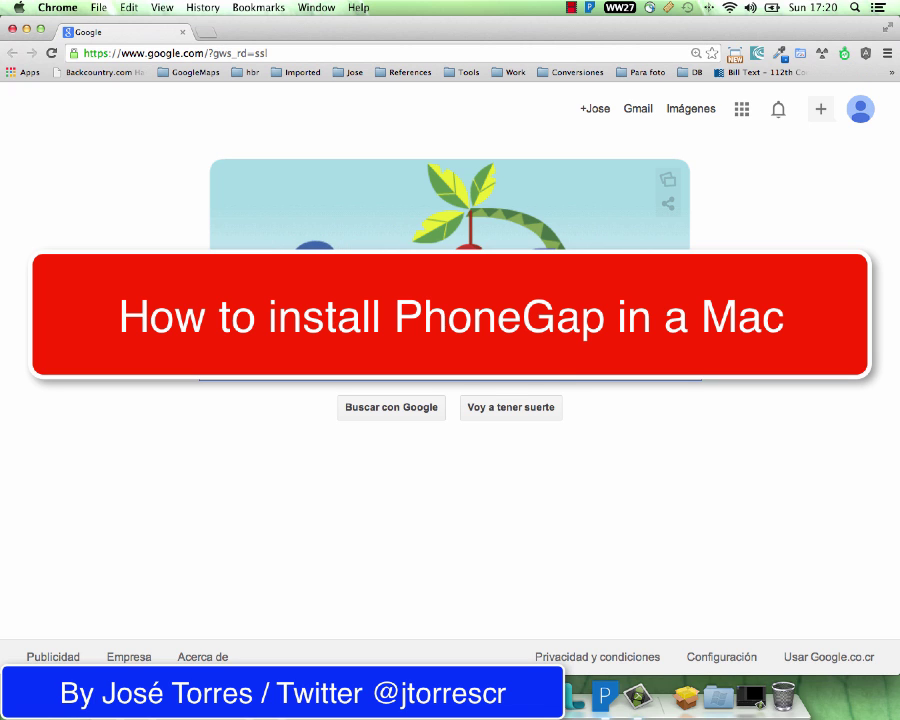
pyautogui.click(301, 54)
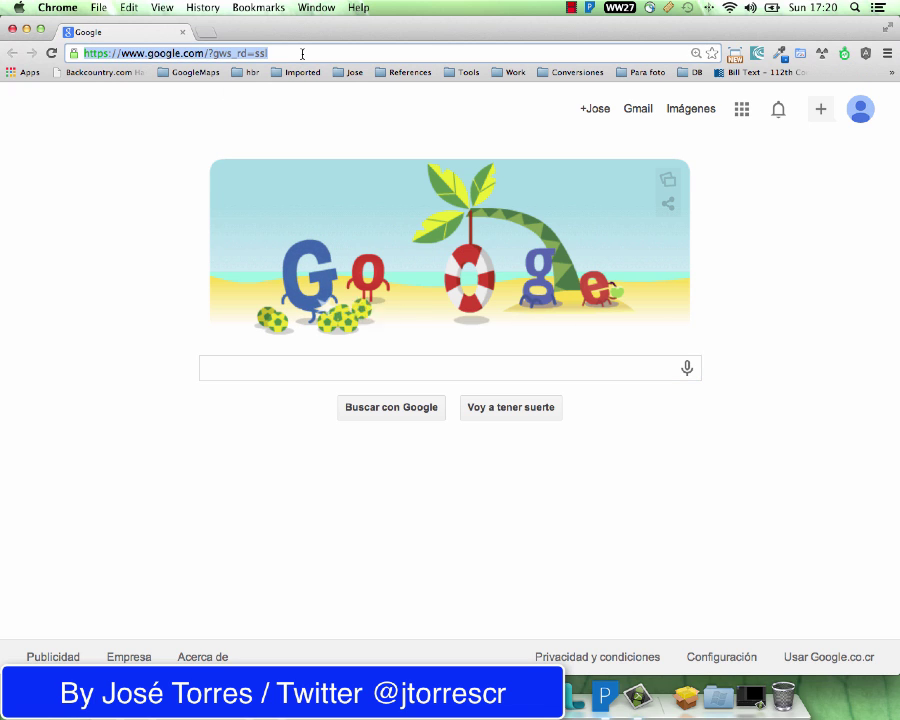
pyautogui.write('http://phonegap.com/')
pyautogui.press('Return')
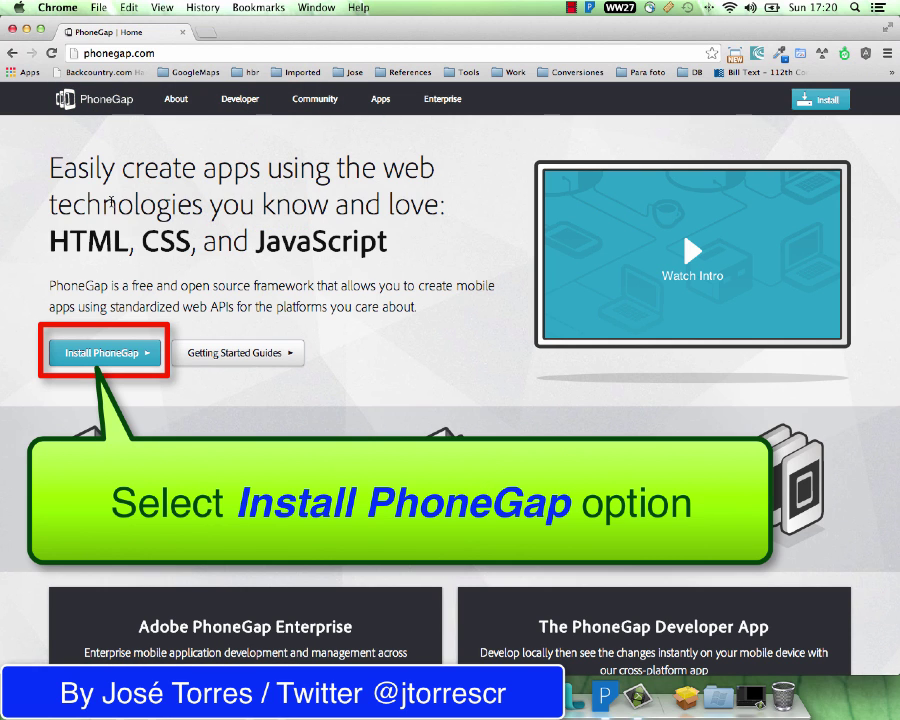
# Step: Go to the Install PhoneGap page and open its NodeJS link in a new tab
pyautogui.click(103, 353)
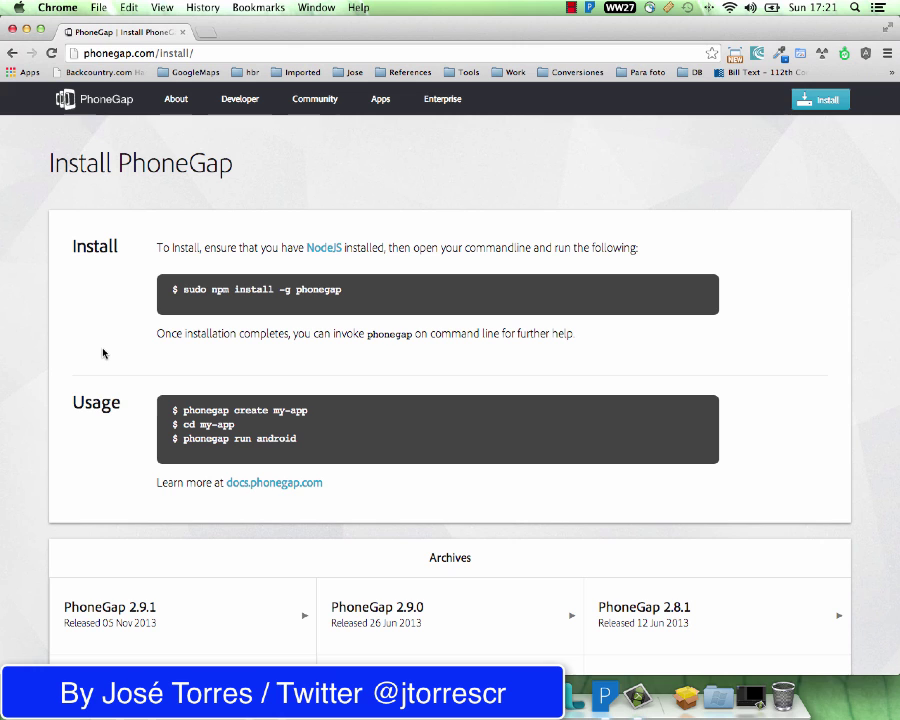
pyautogui.rightClick(334, 247)
pyautogui.click(352, 250)
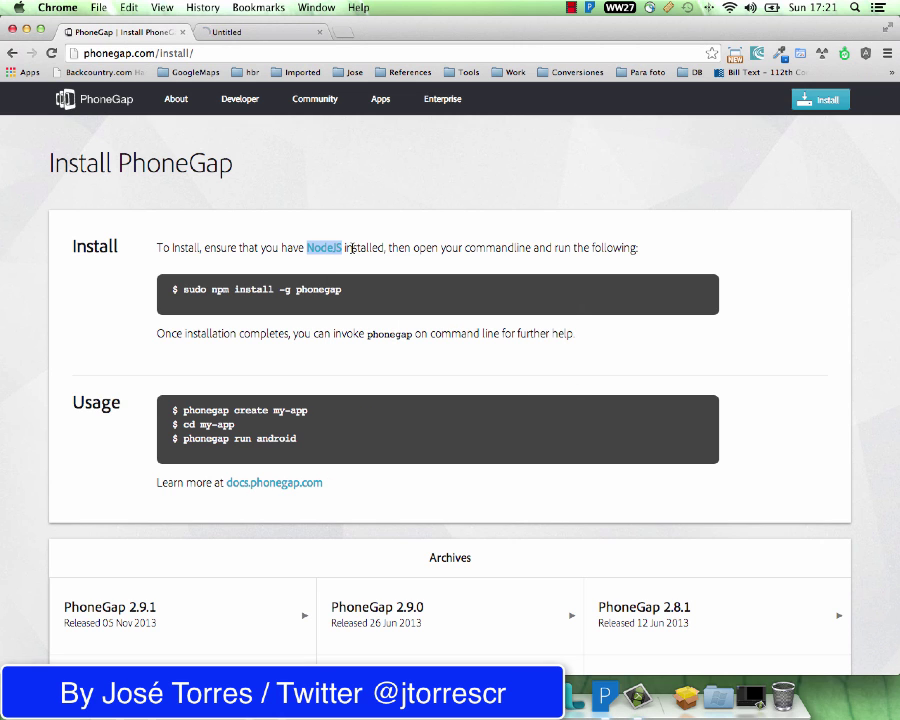
# Step: On the node.js tab, download the node-v0.10.29 installer package with INSTALL
pyautogui.click(233, 32)
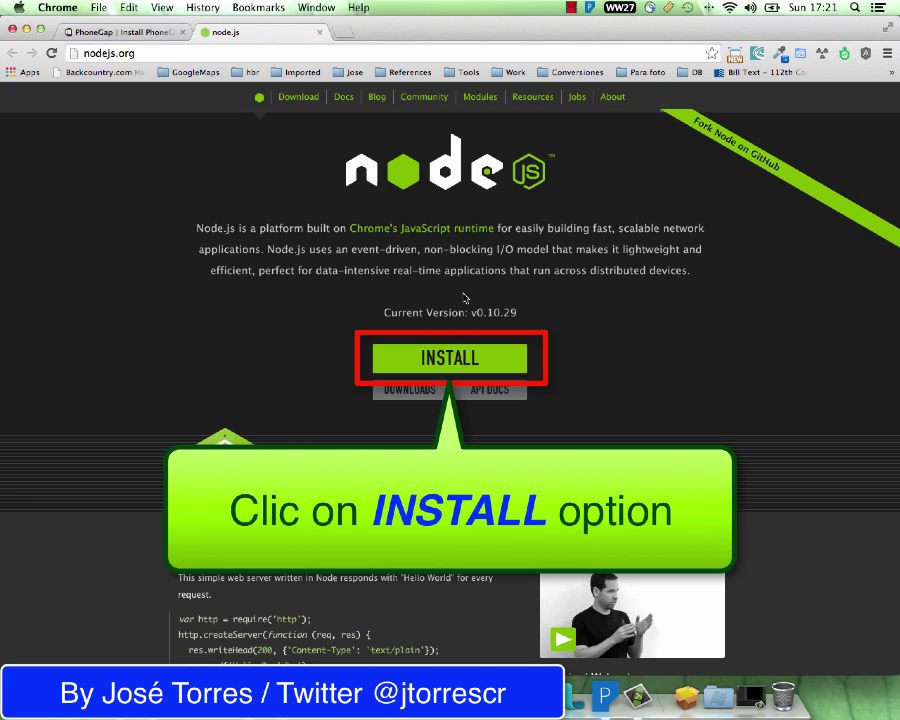
pyautogui.click(463, 365)
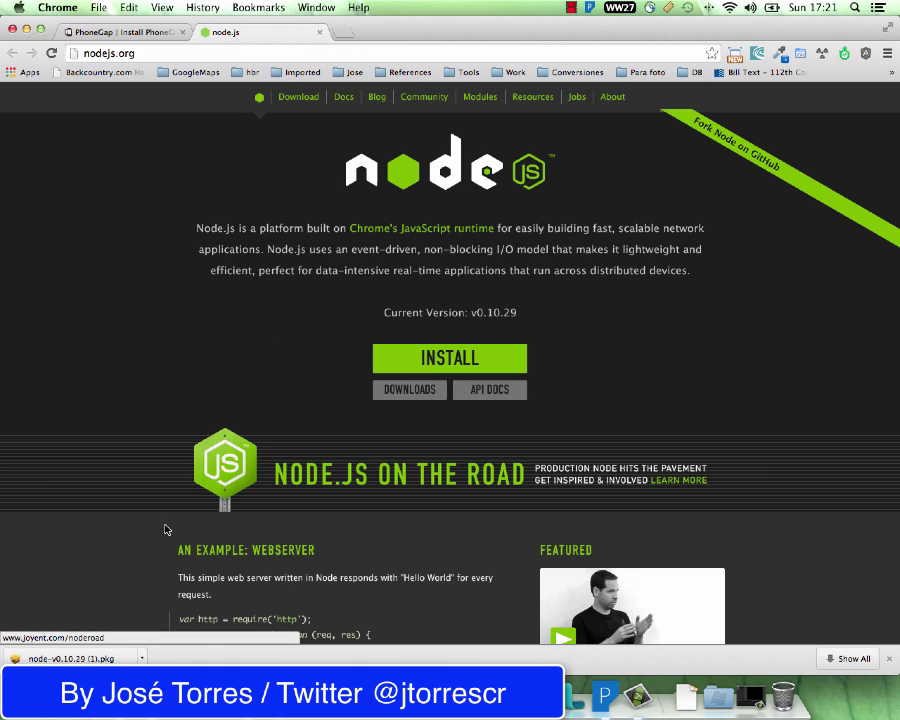
# Step: Run the Node installer for all users, accepting the license and entering the administrator password, then close it
pyautogui.click(37, 658)
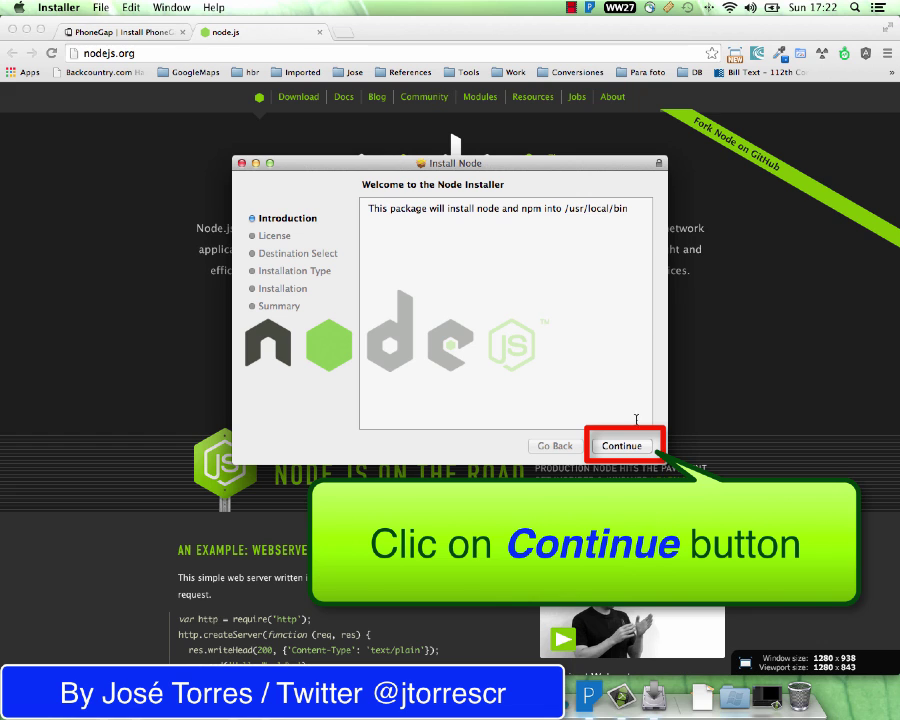
pyautogui.click(618, 446)
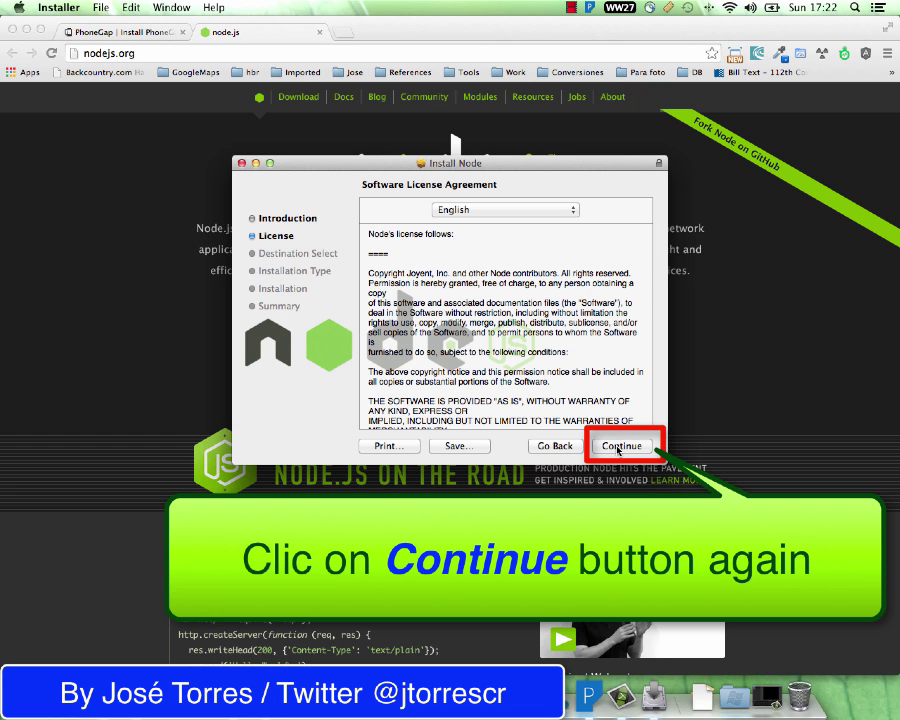
pyautogui.click(618, 447)
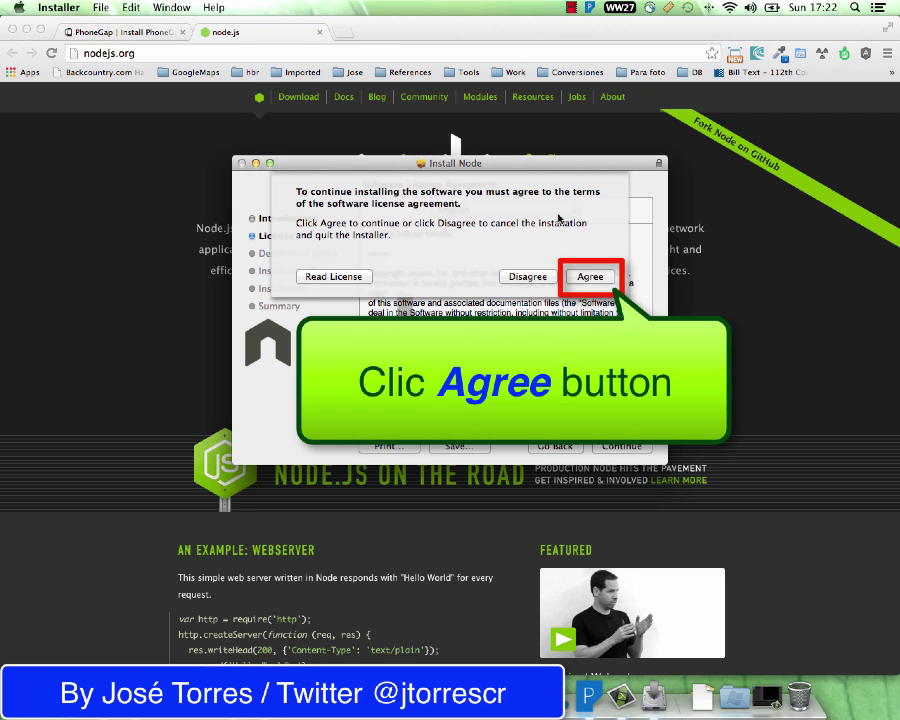
pyautogui.click(590, 276)
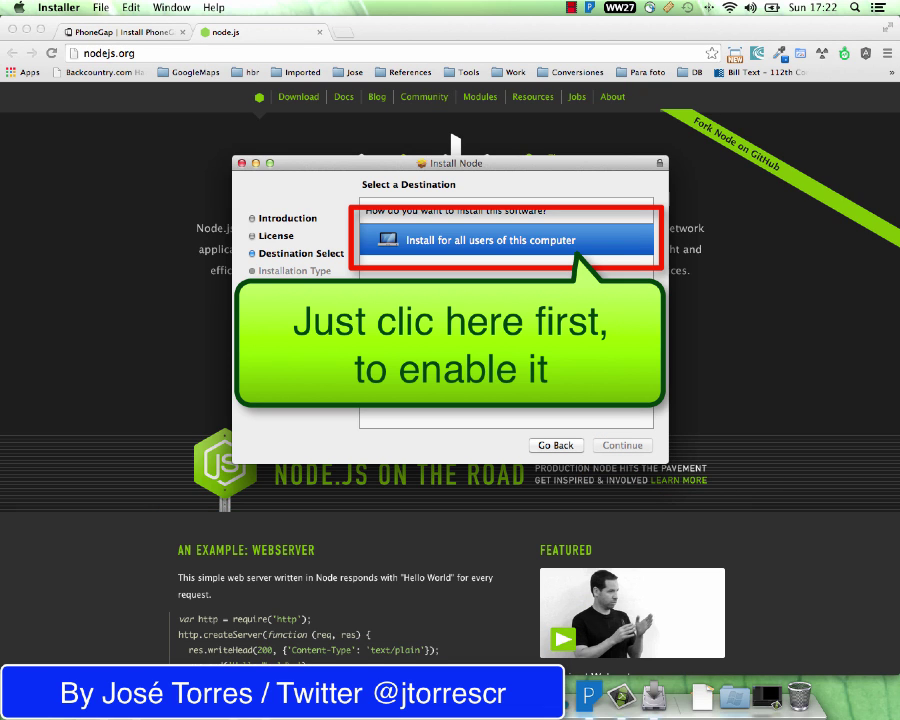
pyautogui.click(469, 239)
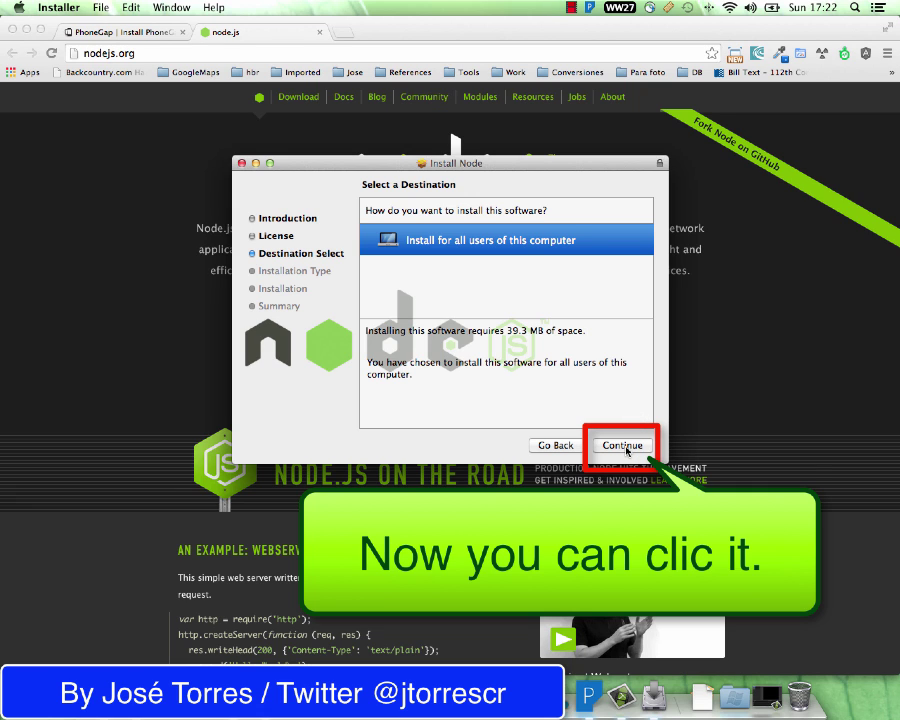
pyautogui.click(626, 447)
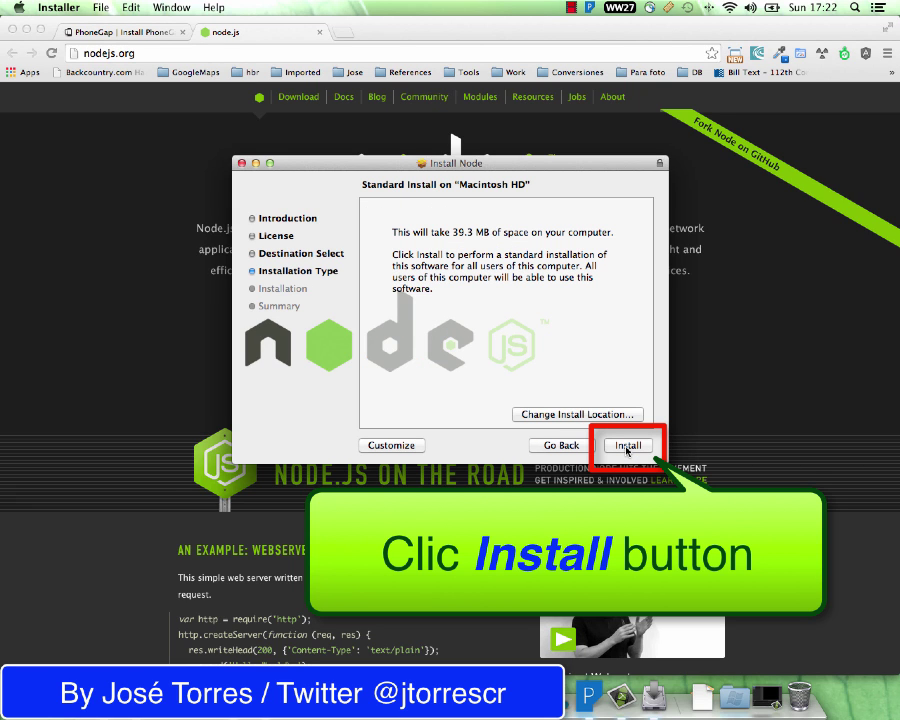
pyautogui.click(626, 447)
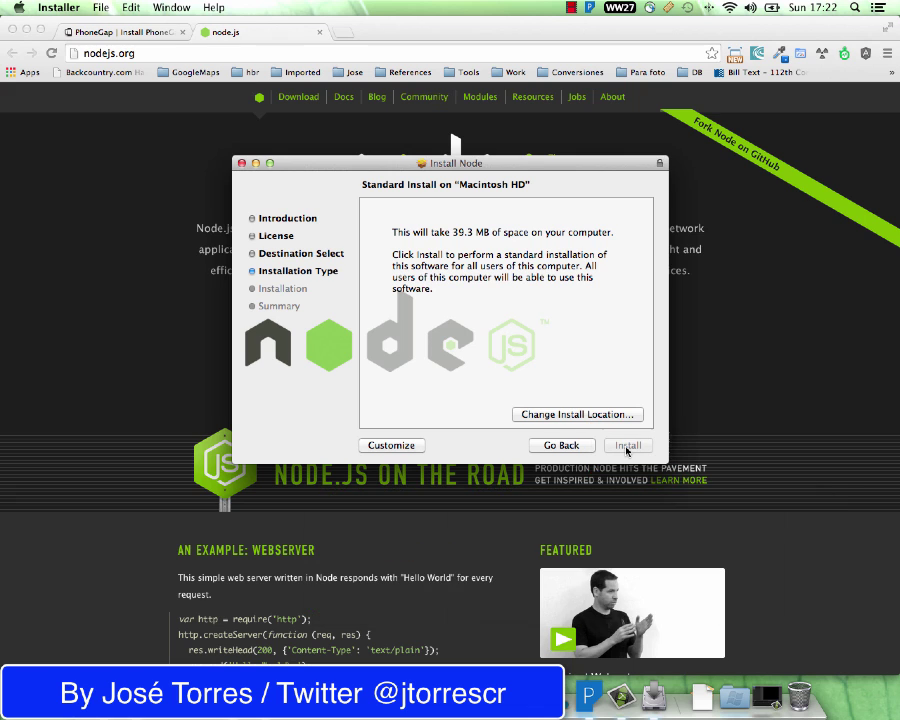
pyautogui.write('••••••')
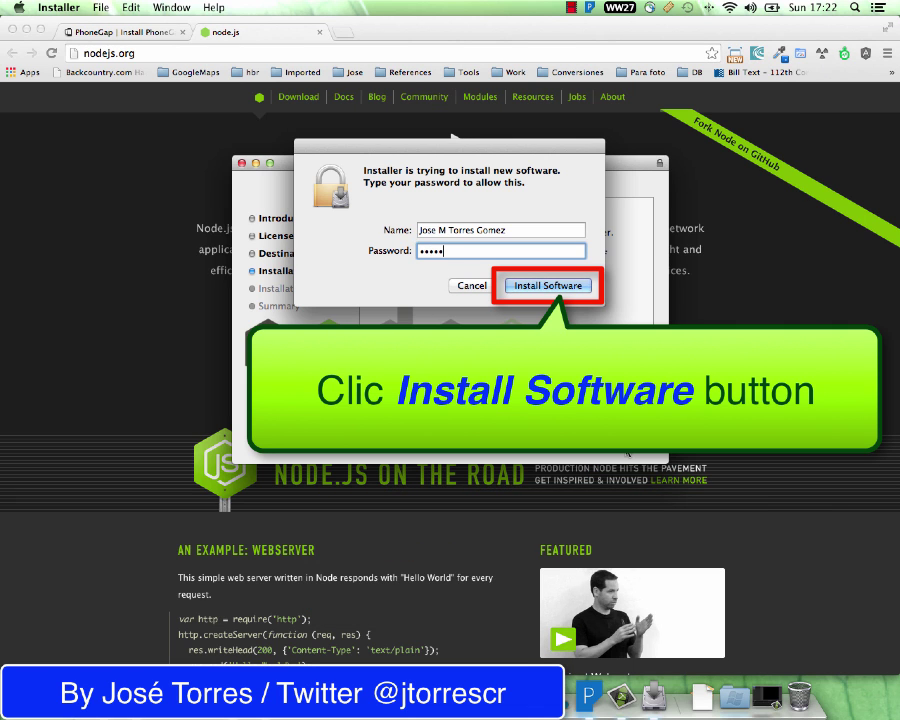
pyautogui.write('••••')
pyautogui.click(545, 287)
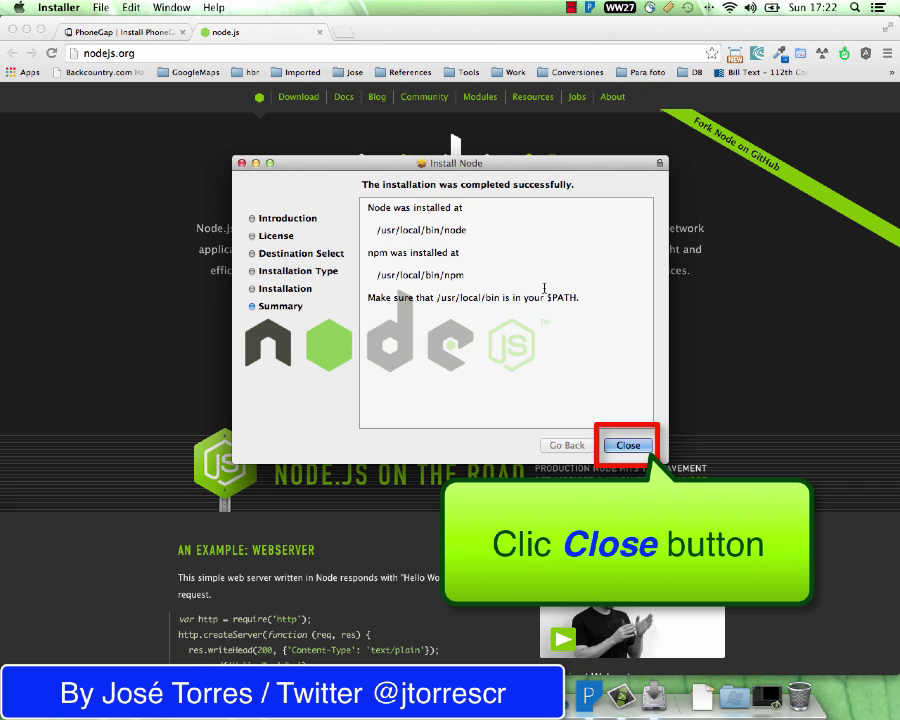
pyautogui.click(628, 445)
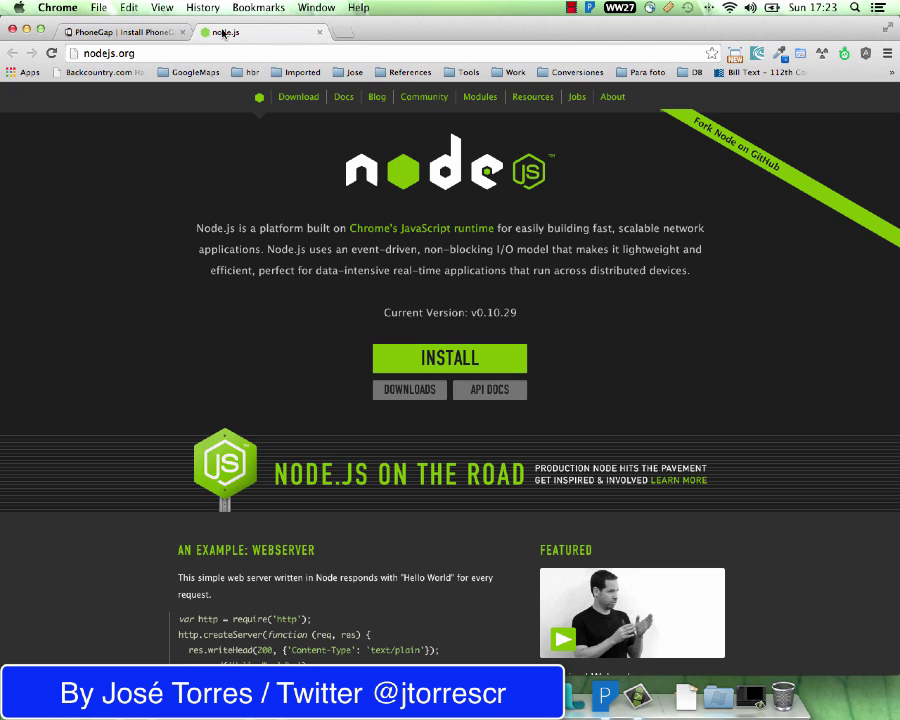
# Step: Close the node.js tab and search Spotlight for 'Ter' to find Terminal
pyautogui.click(320, 32)
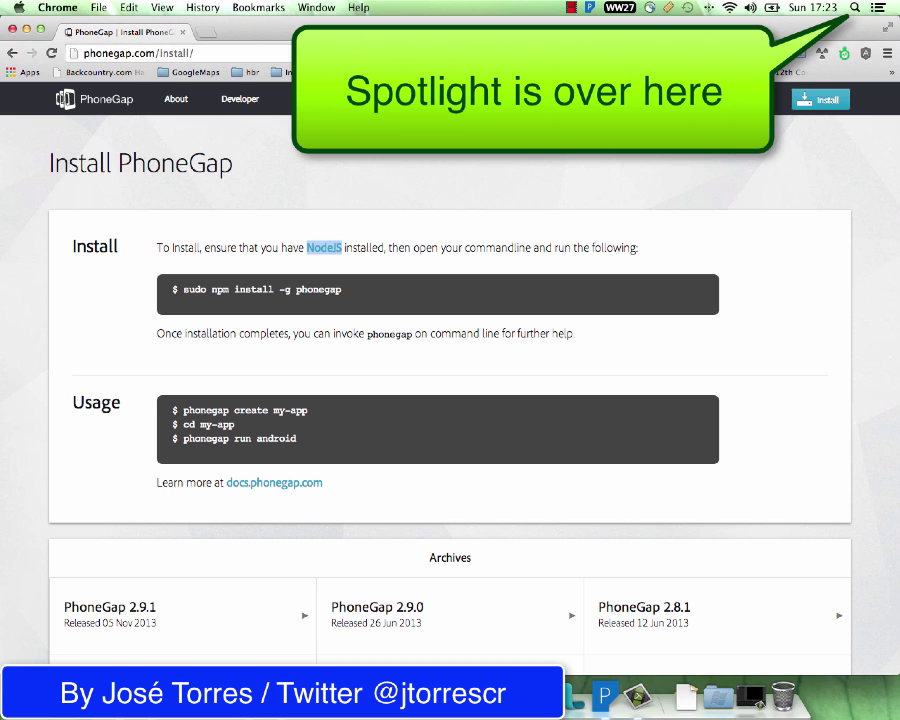
pyautogui.click(855, 8)
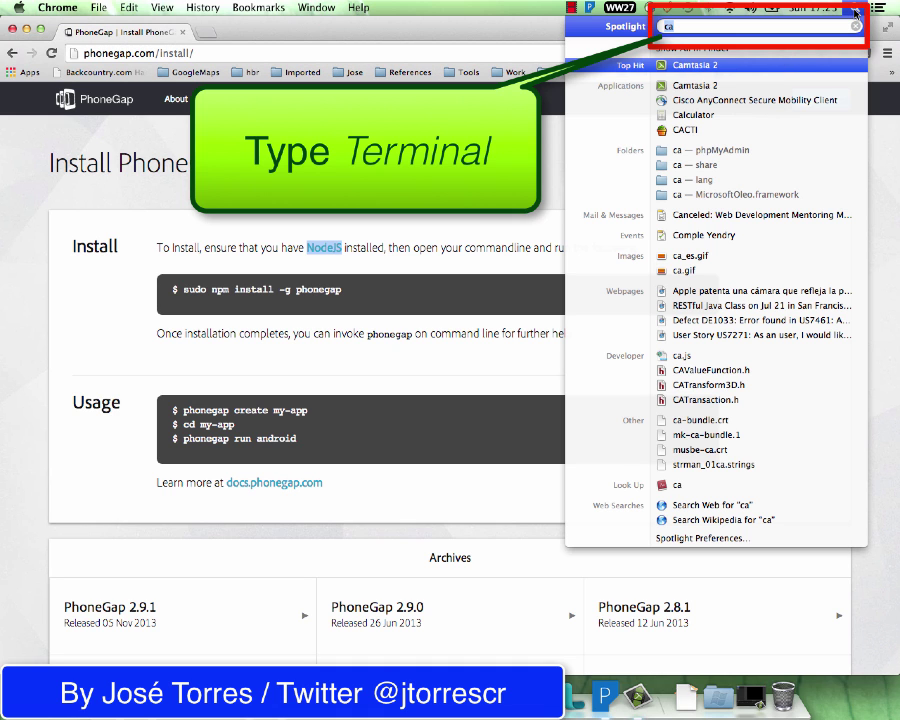
pyautogui.write('Ter')
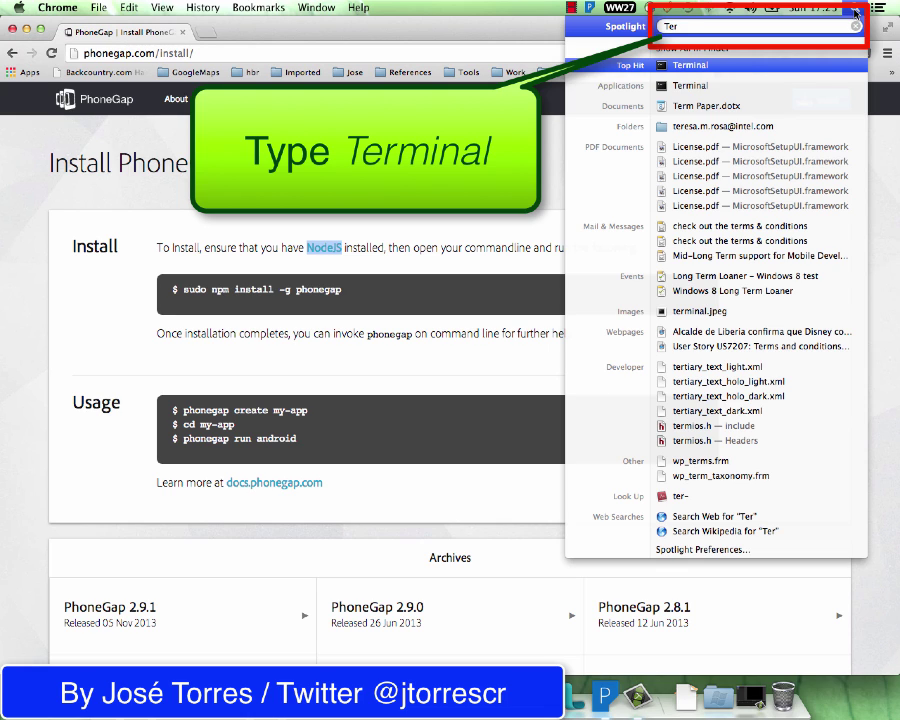
# Step: Launch Terminal and run sudo npm install -g phonegap, supplying the account password
pyautogui.click(669, 67)
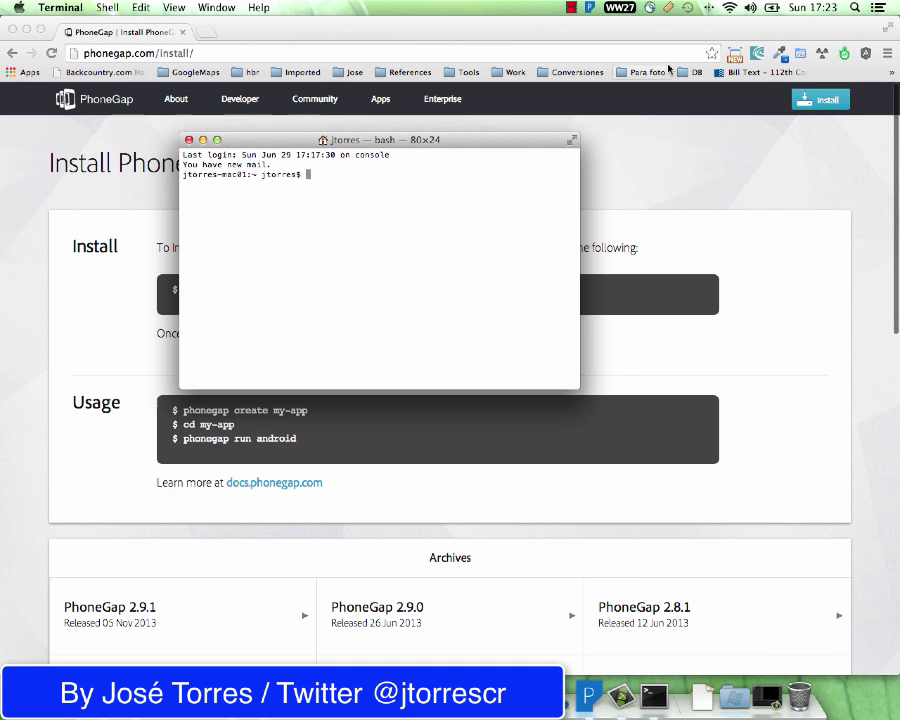
pyautogui.moveTo(345, 140); pyautogui.dragTo(508, 317)
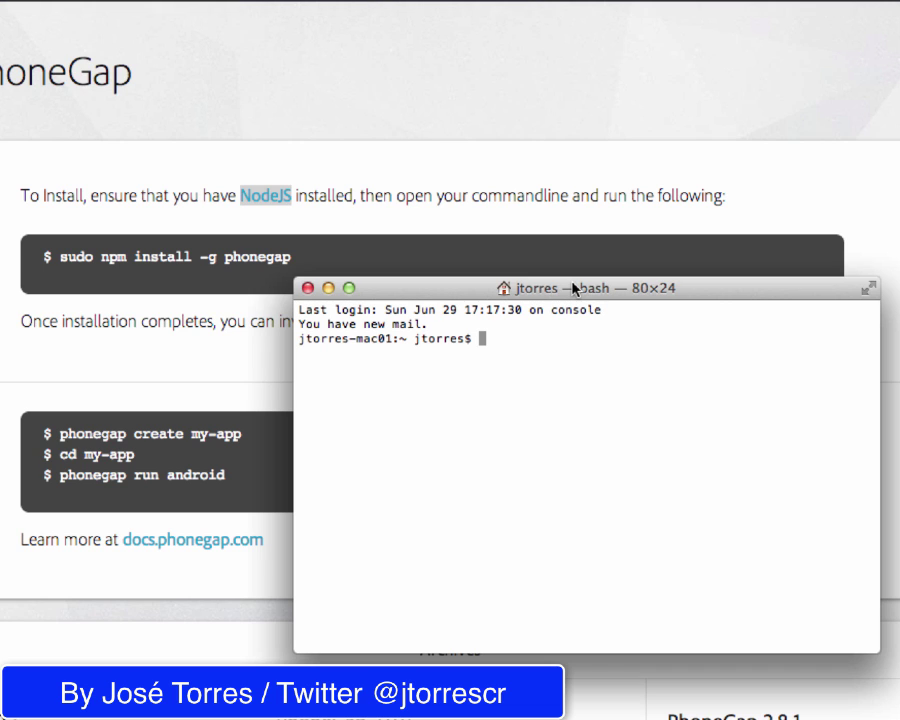
pyautogui.write('sudo')
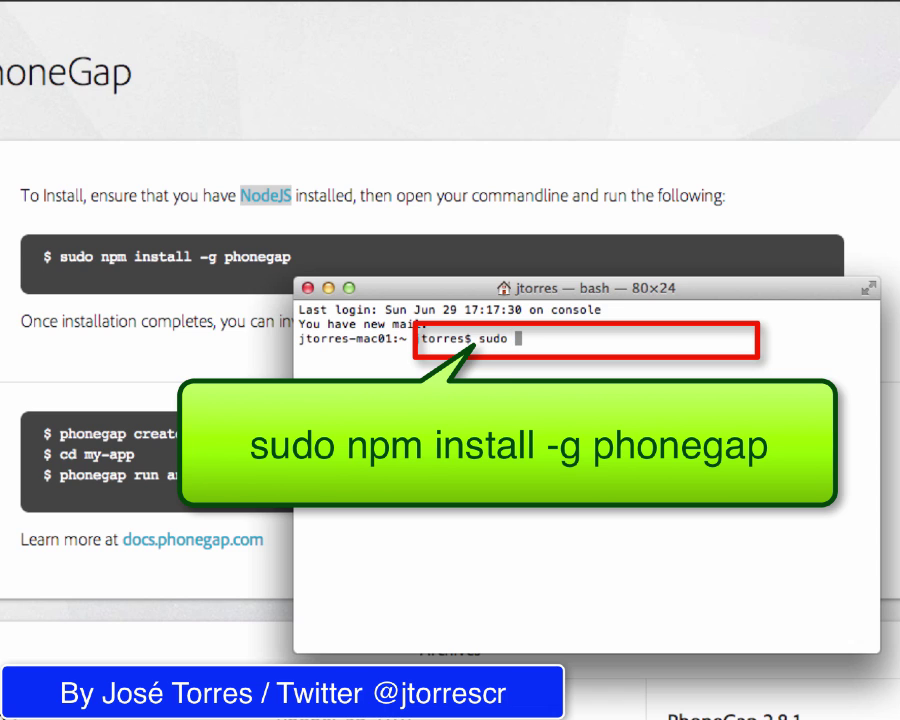
pyautogui.write(' npm install -g phoneg')
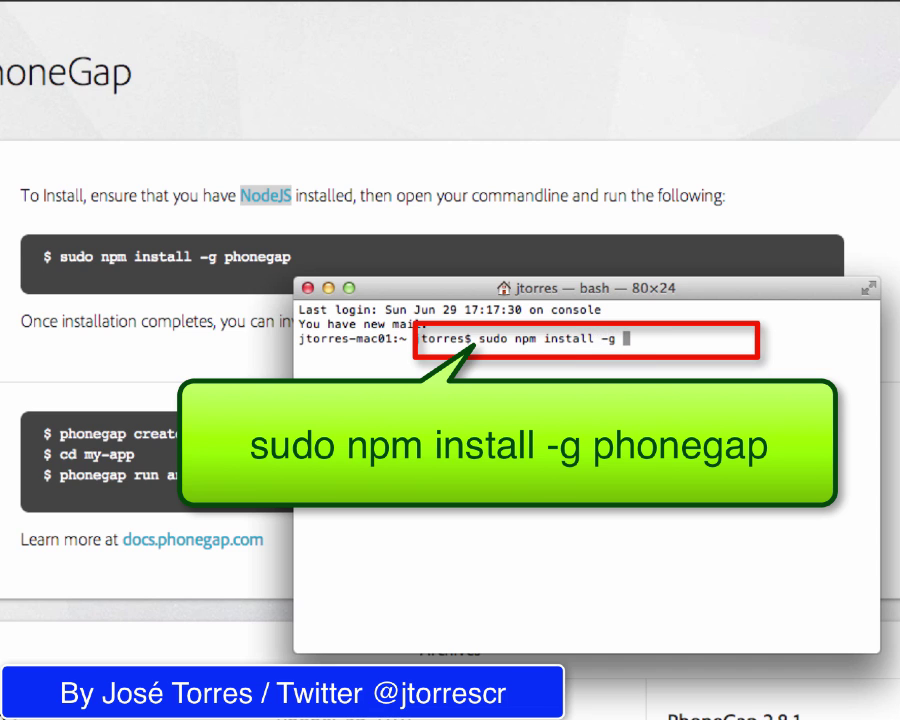
pyautogui.write('phonegap')
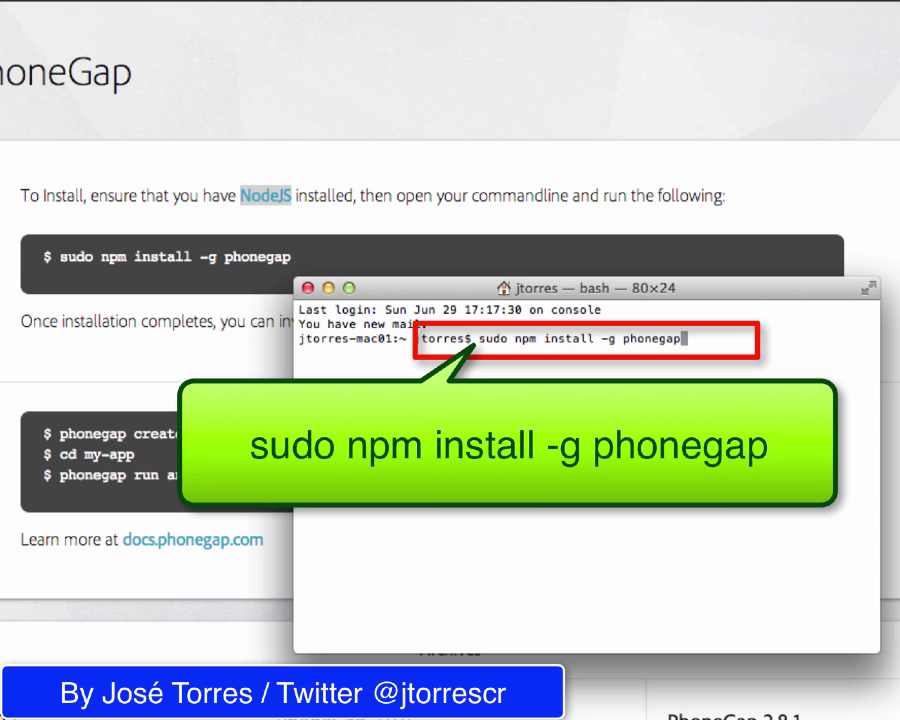
pyautogui.press('Return')
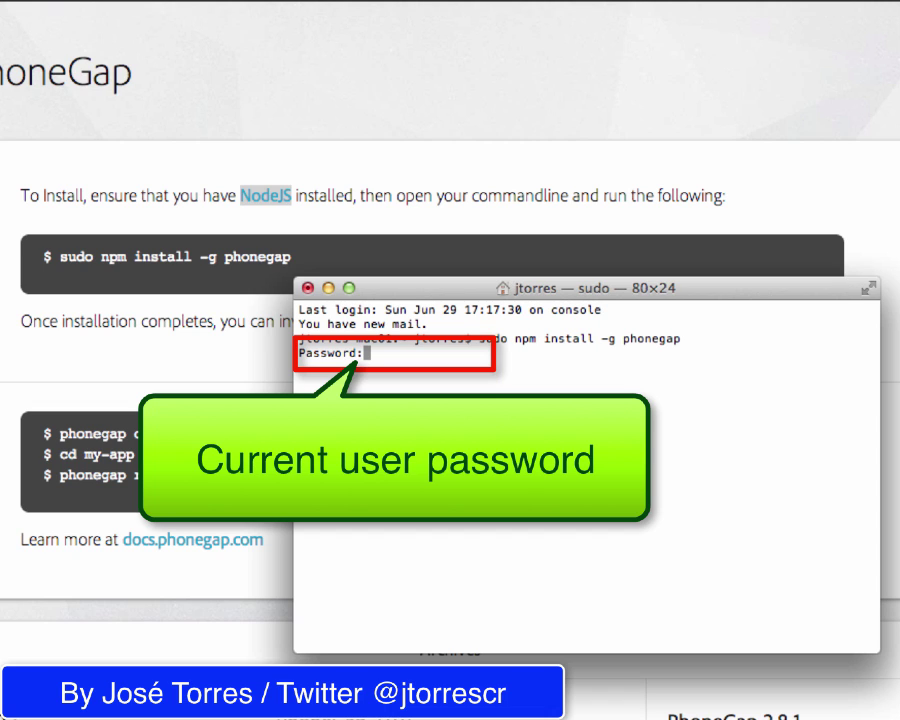
pyautogui.press('Return')
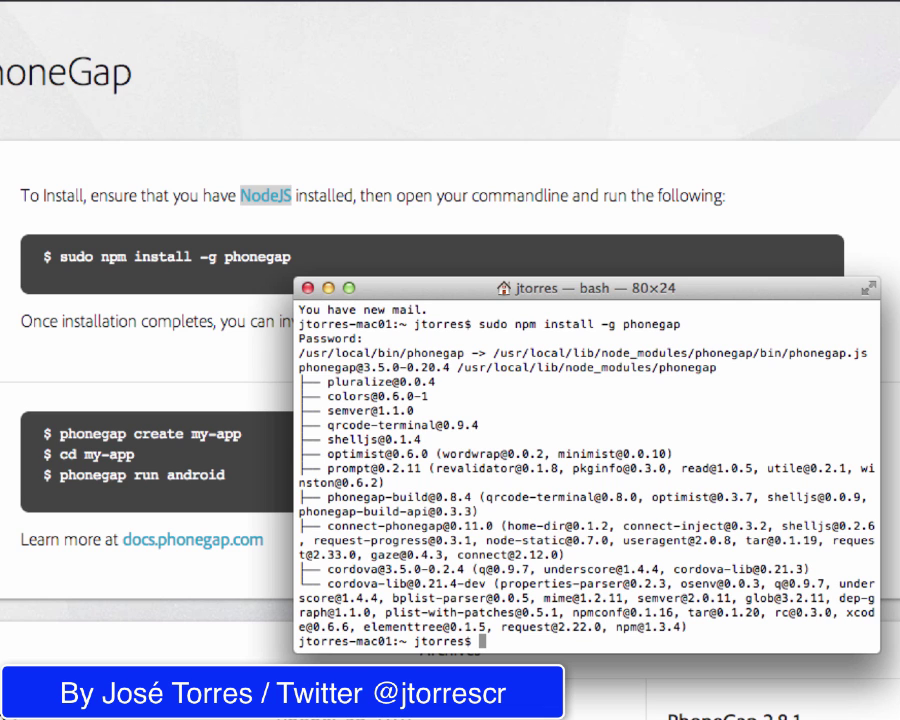
# Step: Drag the Terminal window to the upper left of the screen as the PhoneGap install completes
pyautogui.moveTo(536, 290); pyautogui.dragTo(305, 38)
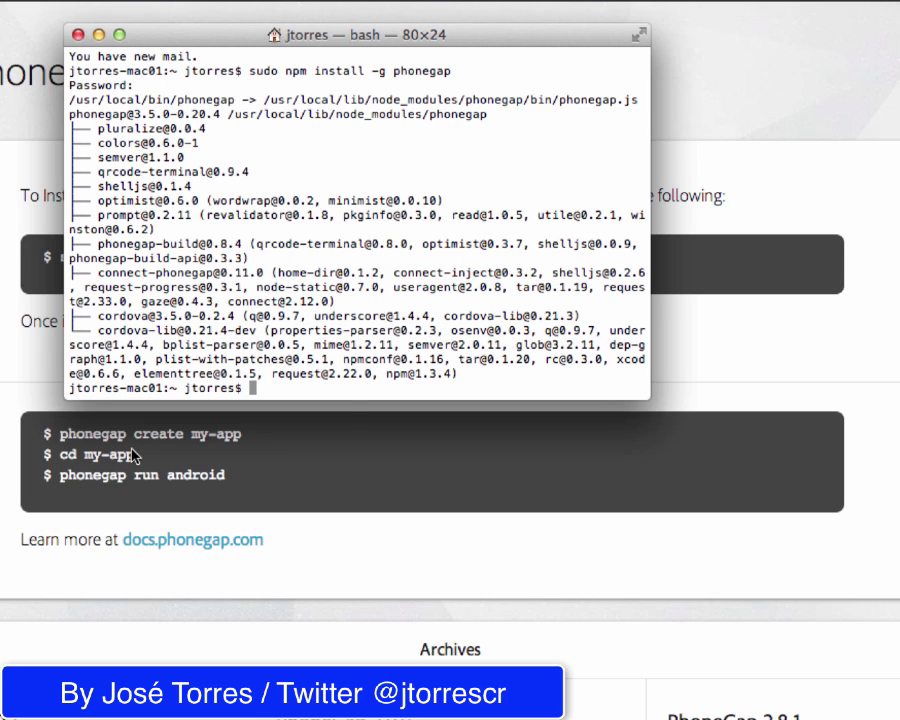
# Step: Run ls to list the home folder, then cd Desktop/
pyautogui.write('ls')
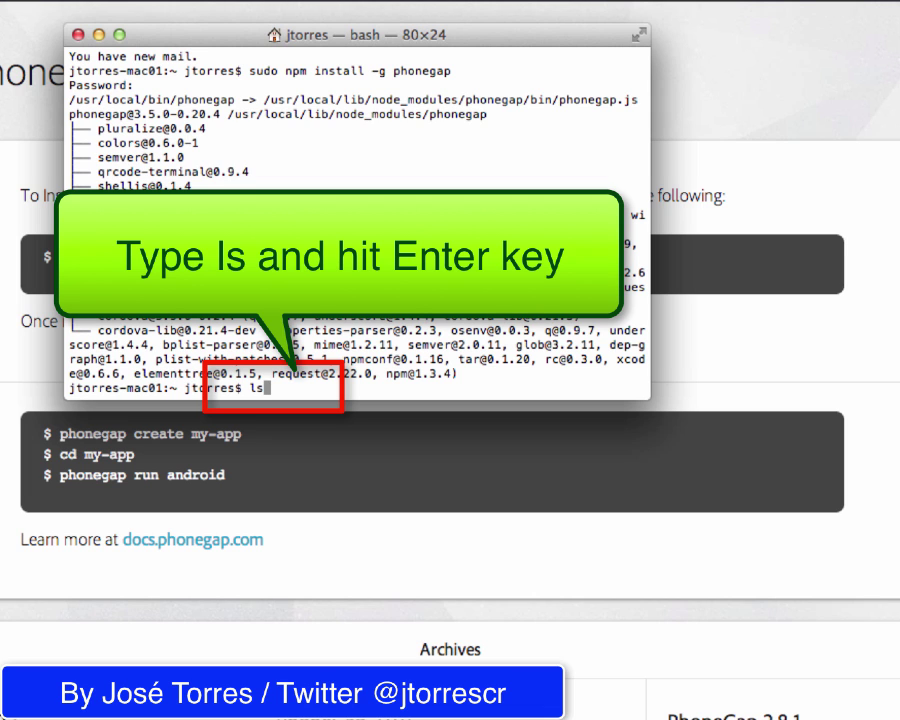
pyautogui.press('Return')
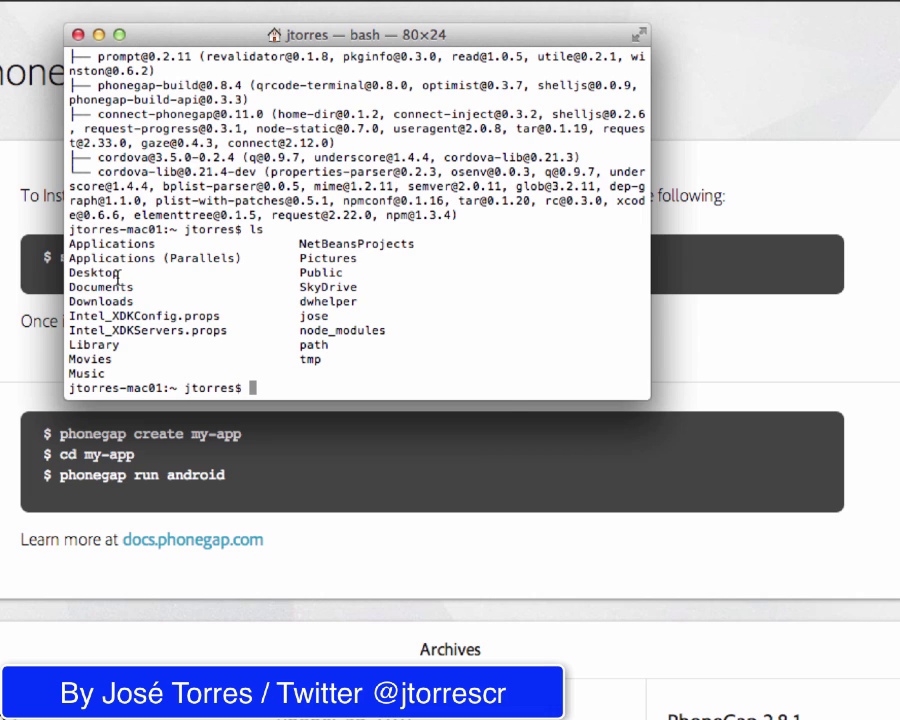
pyautogui.write('cd')
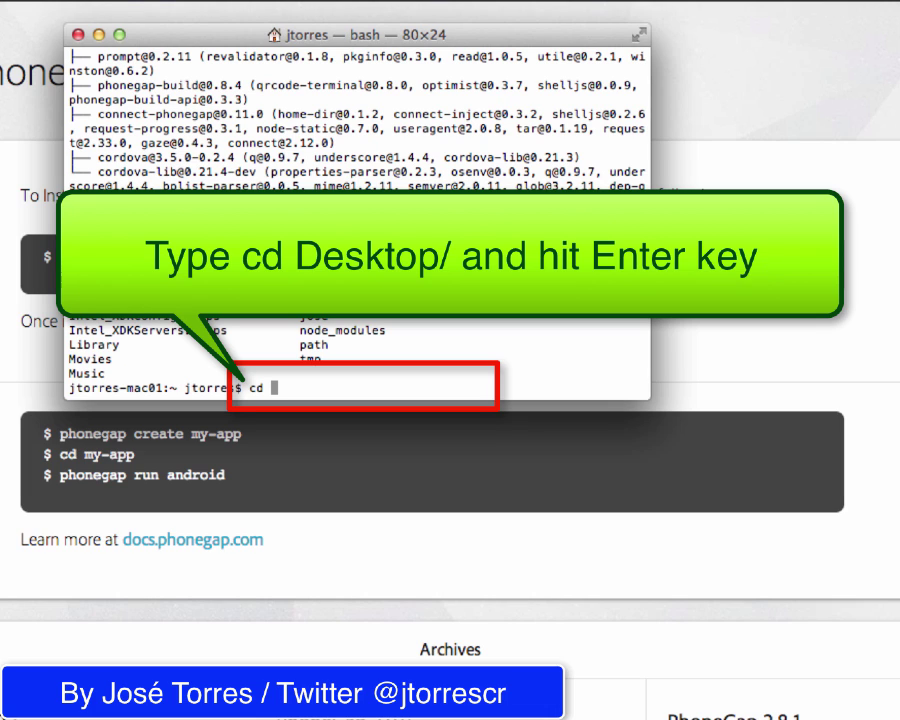
pyautogui.write('Desktop/')
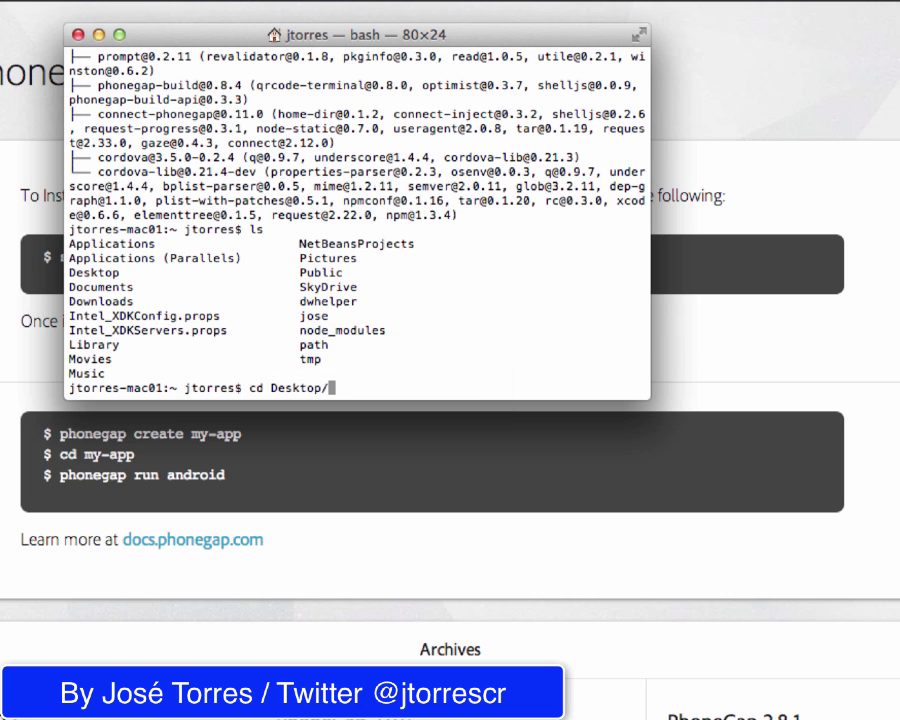
pyautogui.press('Return')
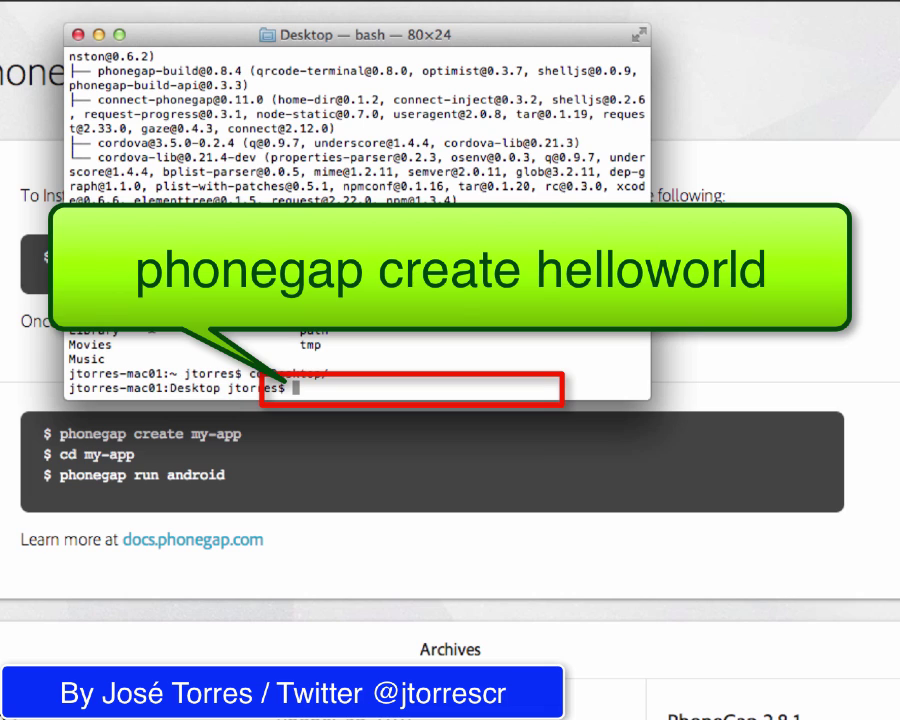
# Step: Run phonegap create helloworld, then reveal the desktop with F11
pyautogui.write('phonegap create')
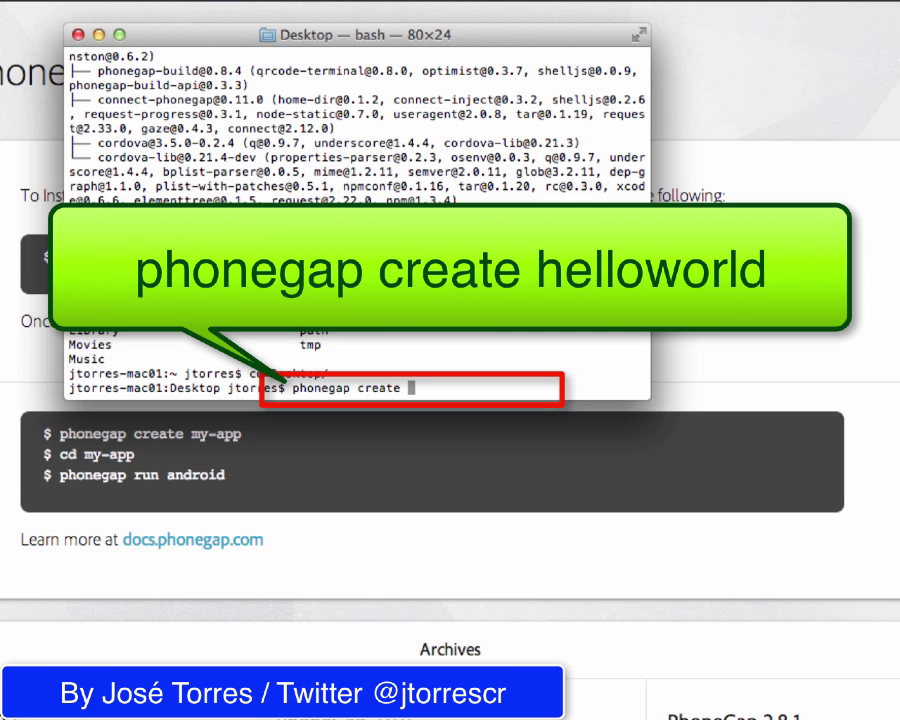
pyautogui.write('helloworld')
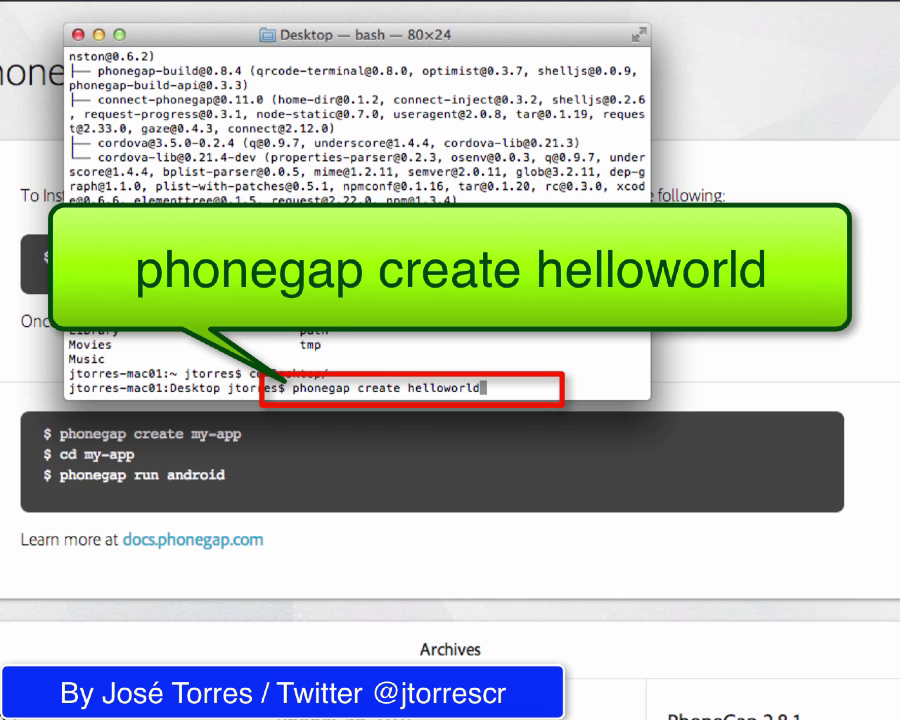
pyautogui.press('Return')
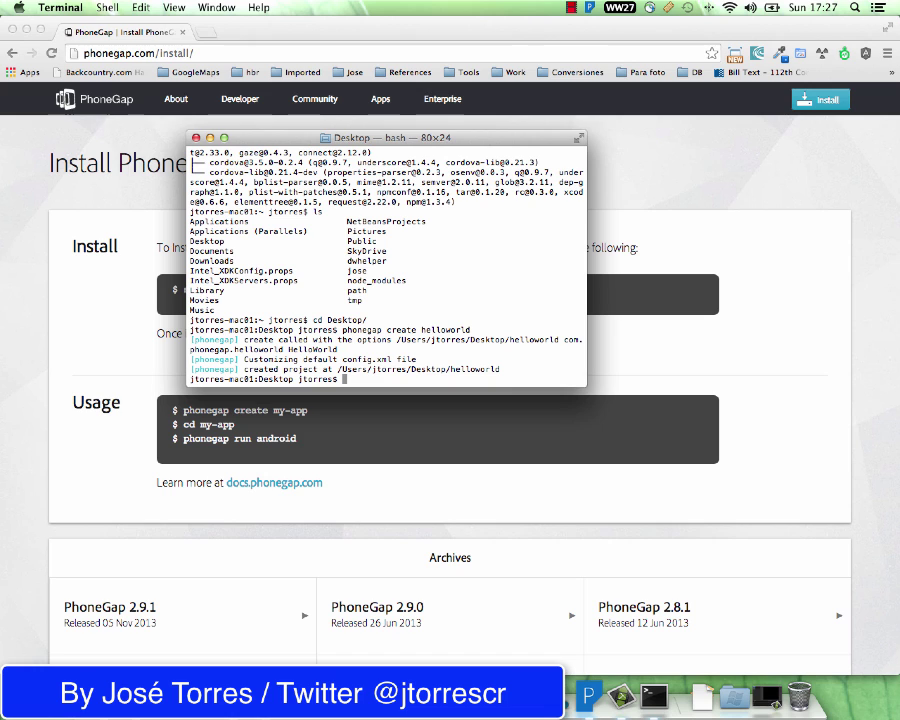
pyautogui.scroll(4, 249, 333)
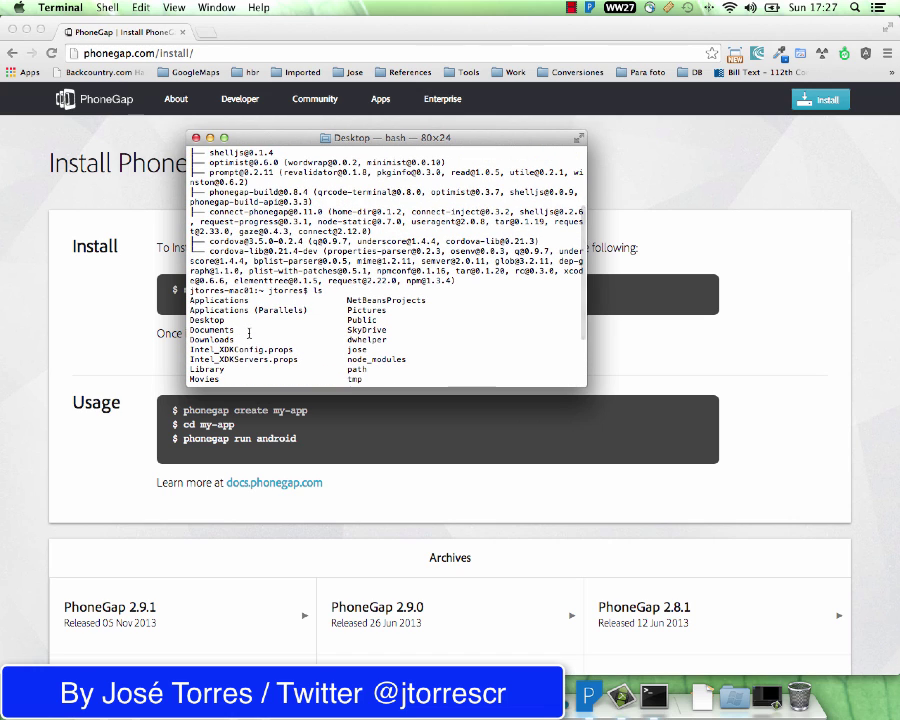
pyautogui.press('F11')
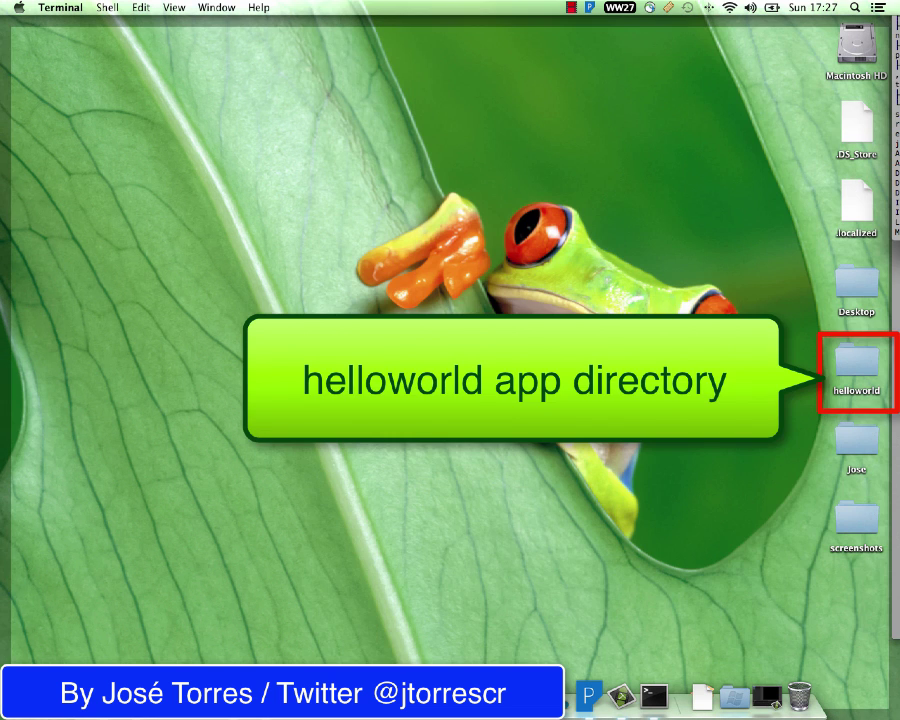
# Step: Open the helloworld folder icon on the desktop in a Finder window
pyautogui.click(869, 352)
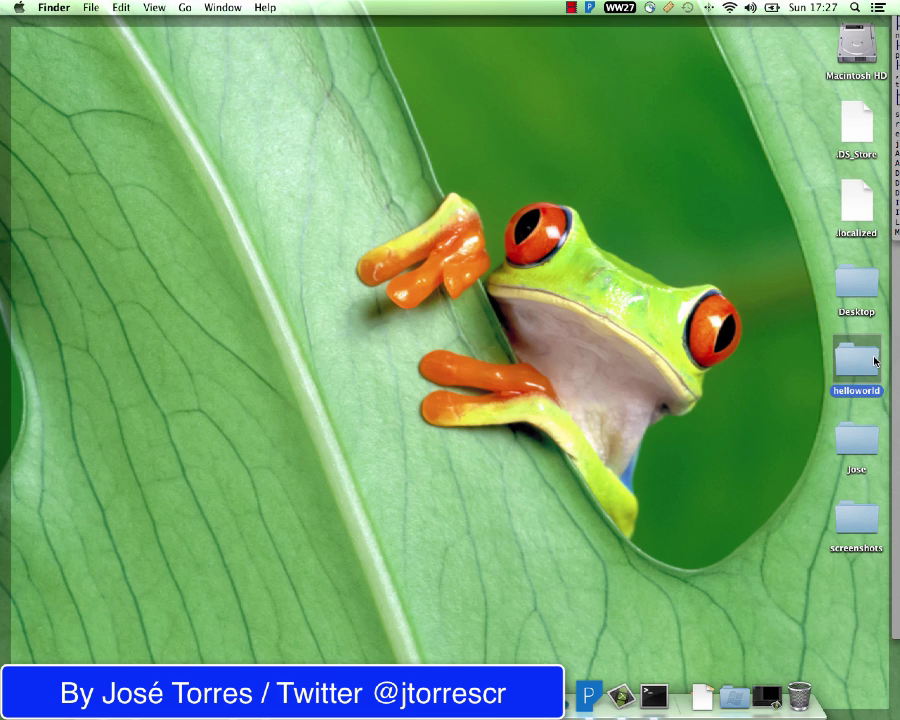
pyautogui.doubleClick(872, 358)
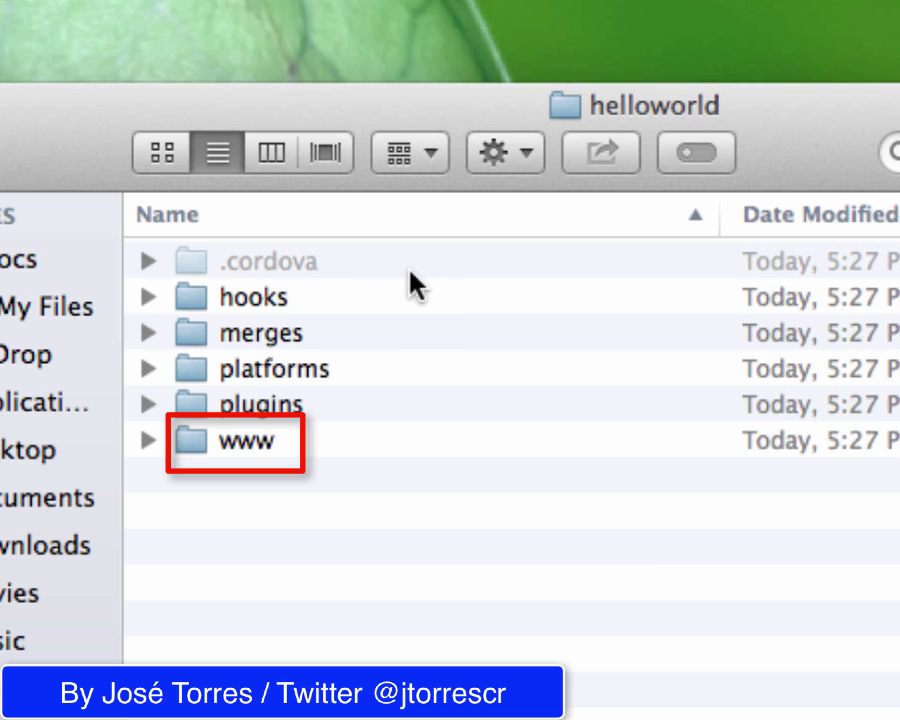
# Step: Open helloworld's www/index.html in Safari to show the PhoneGap 'Connecting to Device' page
pyautogui.click(244, 440)
pyautogui.doubleClick(244, 441)
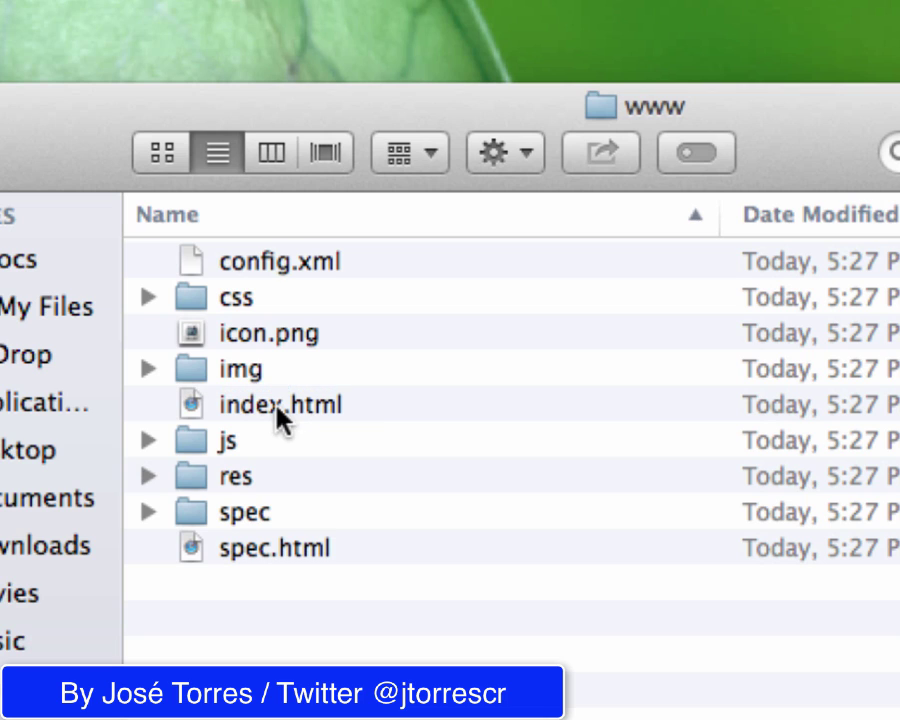
pyautogui.click(279, 410)
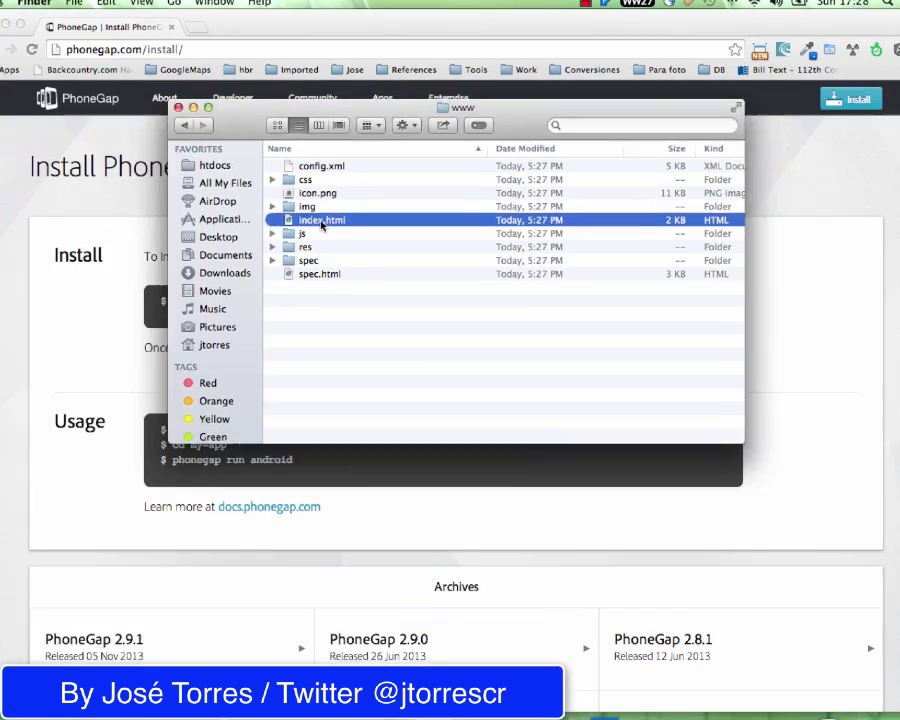
pyautogui.doubleClick(321, 221)
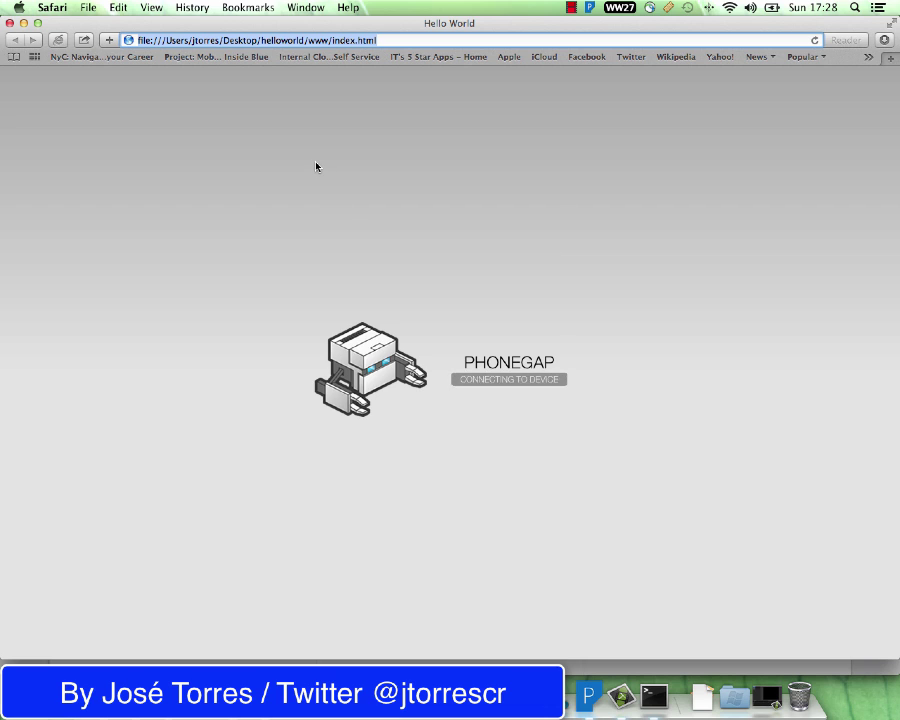
pyautogui.rightClick(316, 167)
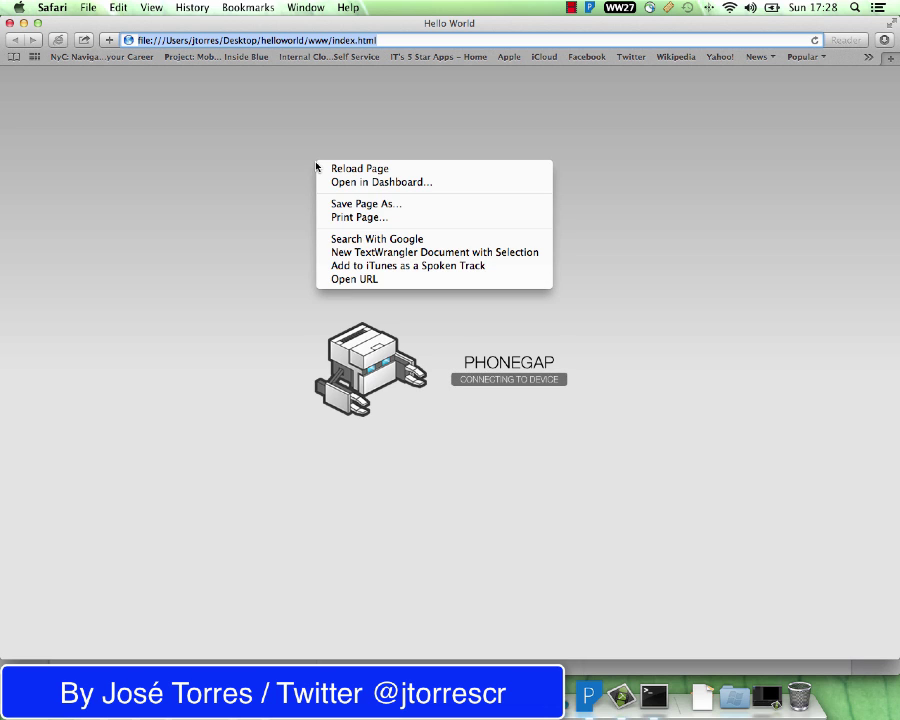
pyautogui.click(249, 151)
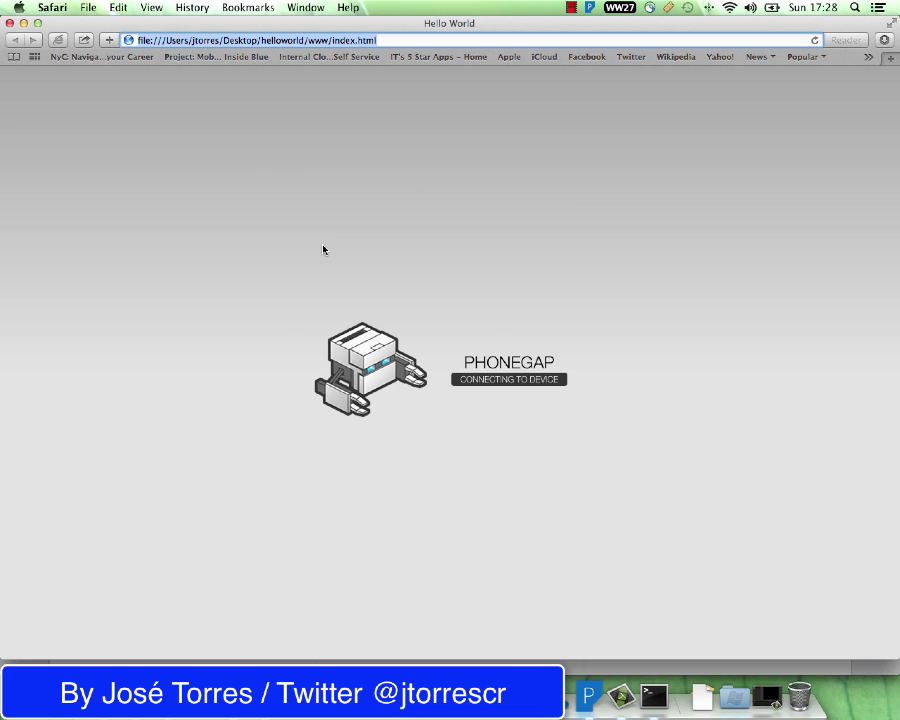